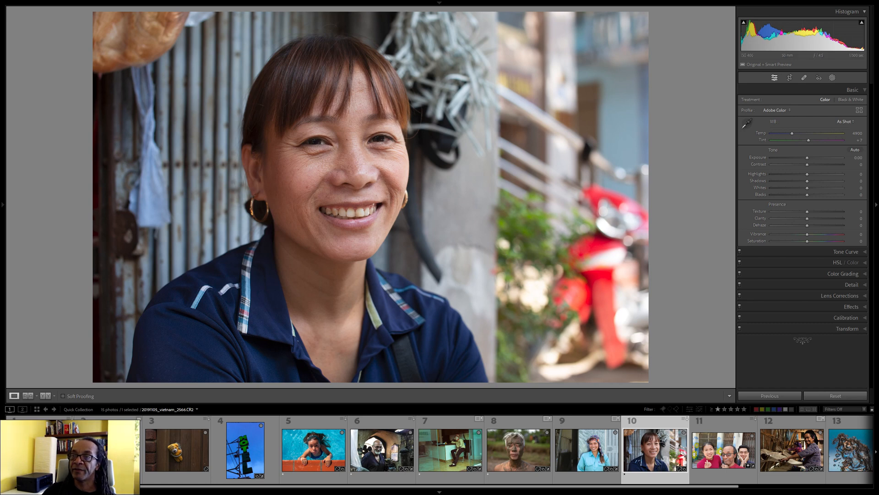
- Start masking on the smiling woman's portrait and open the mask options for Person 1
left_click(832, 78)
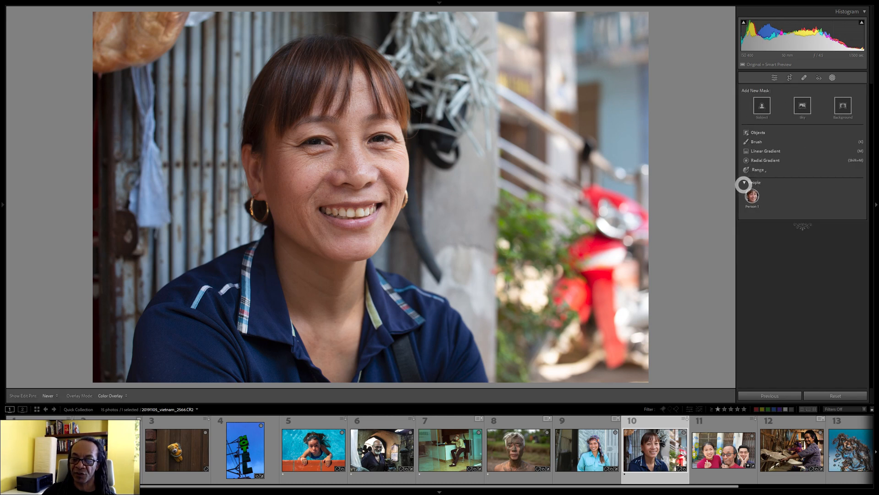
key("F12")
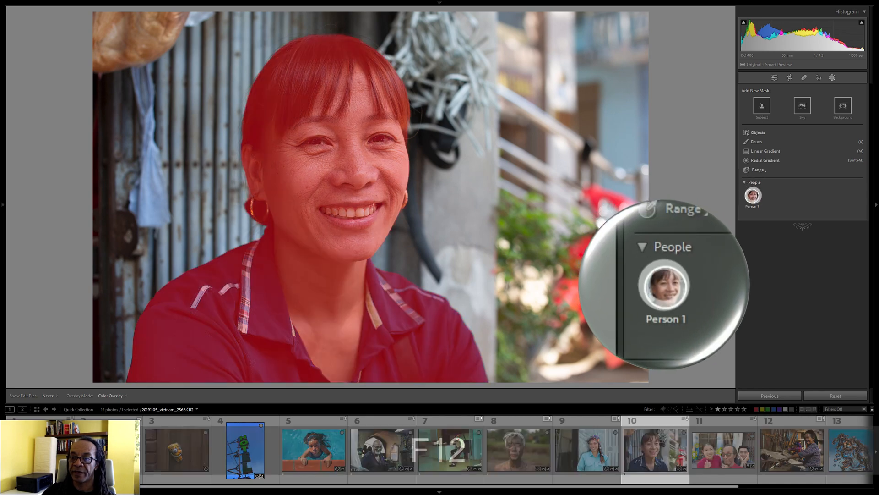
left_click(744, 183)
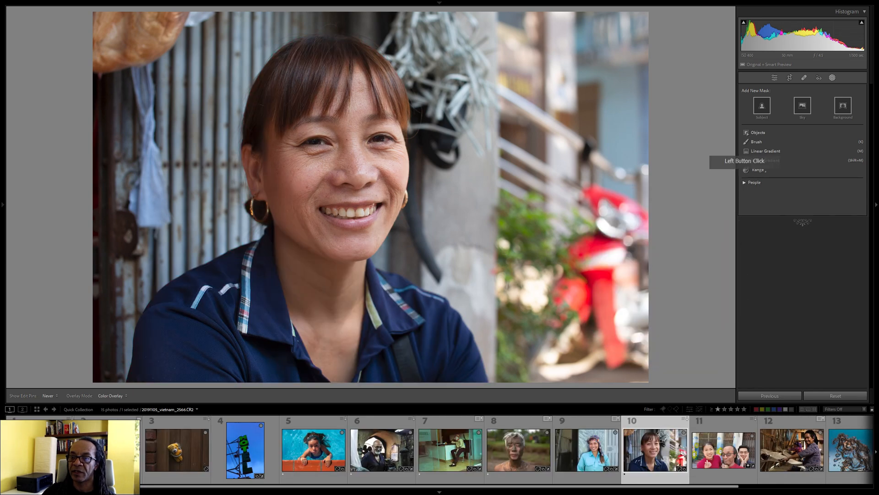
left_click(744, 182)
mouse_move(752, 196)
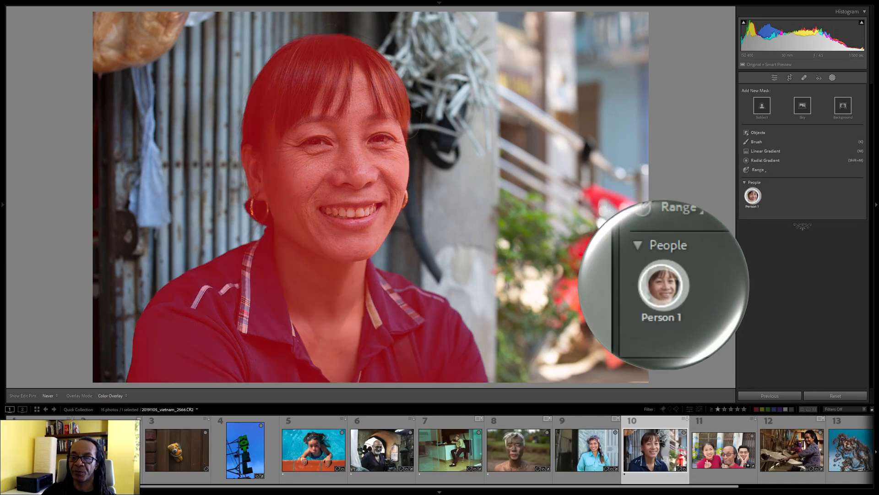
key("F12")
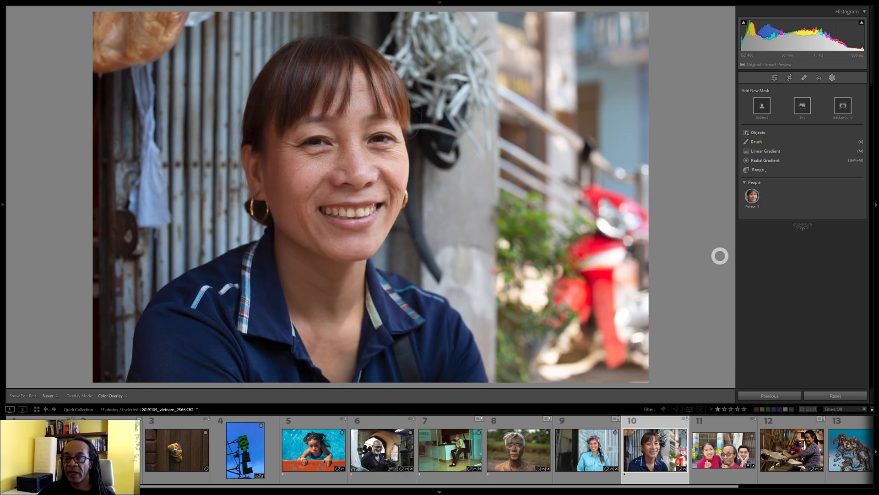
left_click(752, 196)
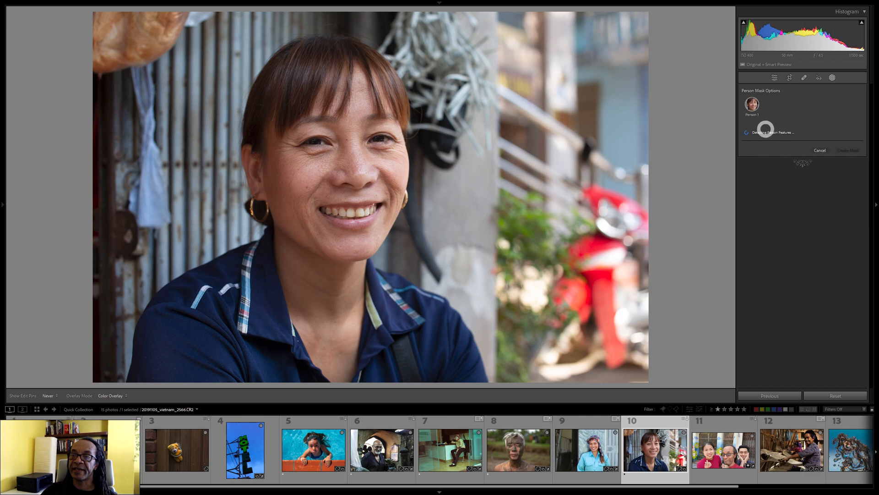
left_click(766, 131)
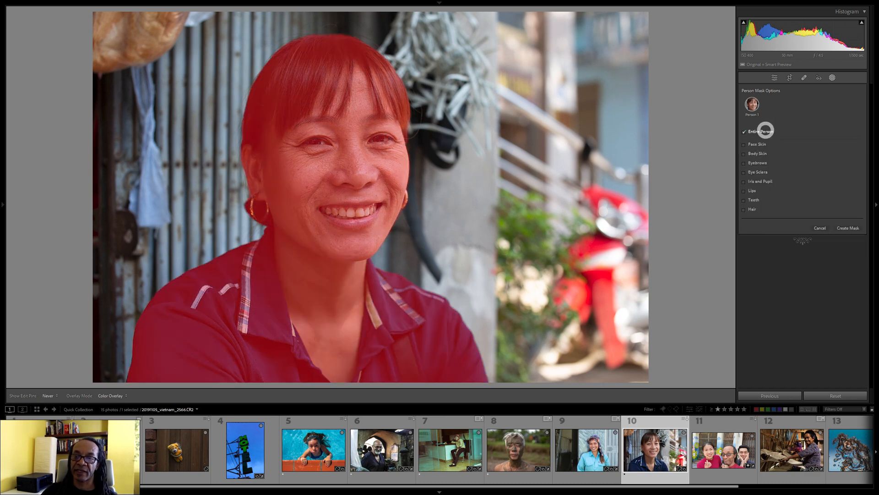
- Create four separate masks for Person 1: Face Skin, Eye Sclera, Iris and Pupil, and Teeth
left_click(758, 143)
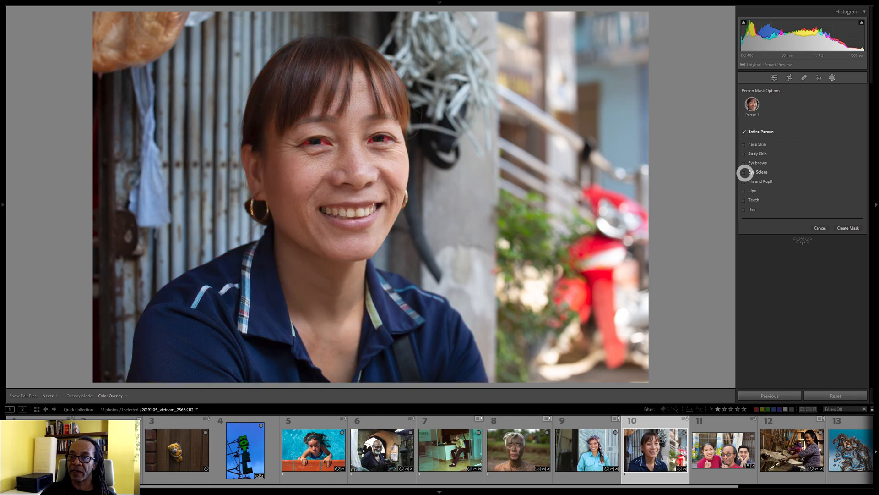
left_click(744, 173)
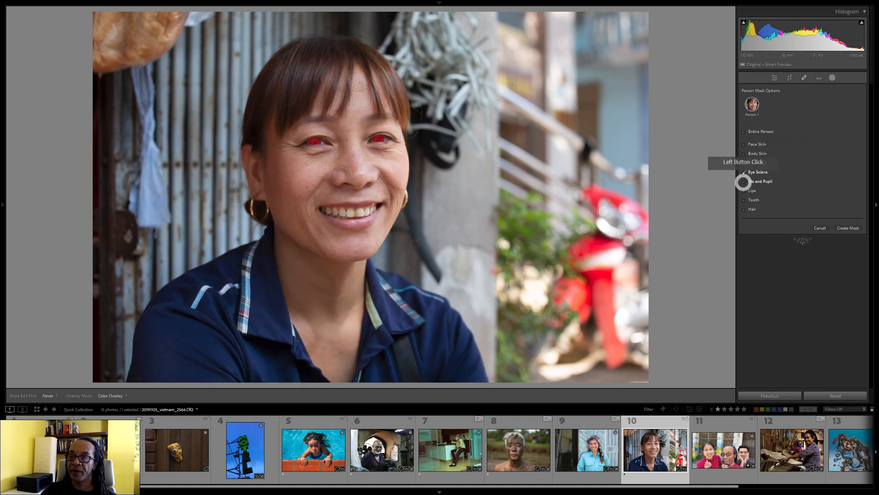
left_click(744, 181)
left_click(744, 144)
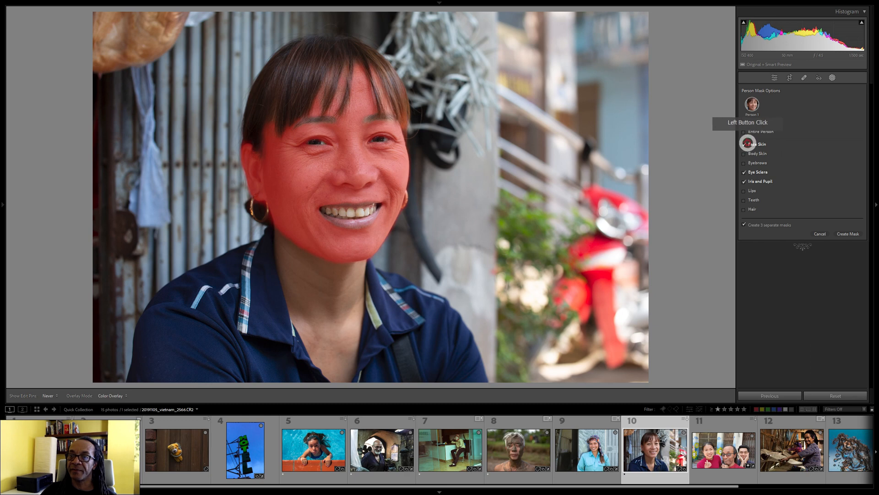
left_click(744, 131)
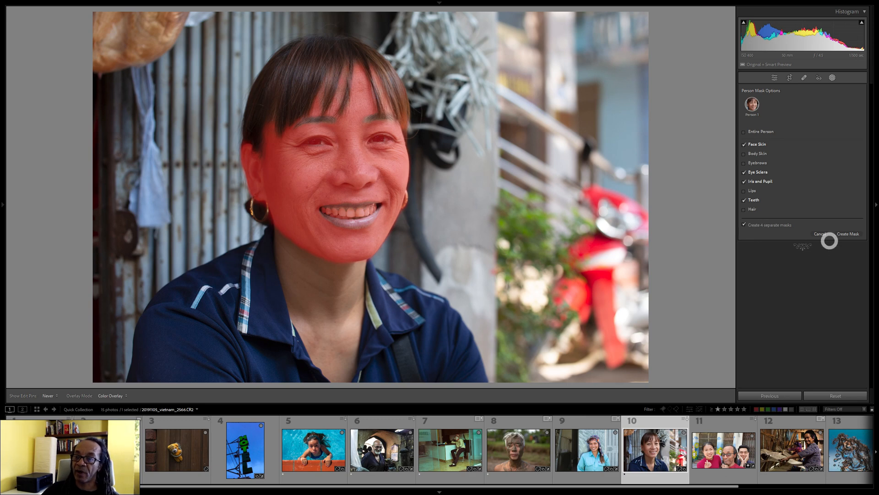
left_click(844, 234)
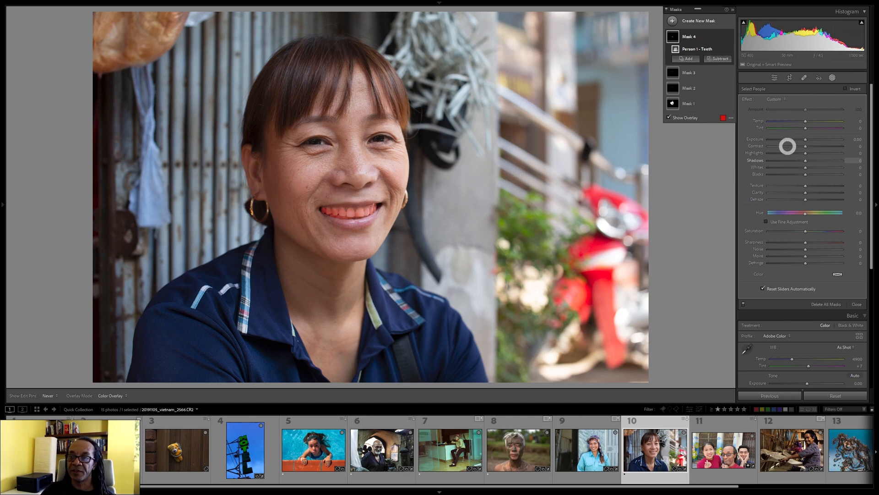
- Brighten the teeth mask with Exposure 0.09 and Highlights 32, and cool it with Temp -8
left_click_drag(805, 139, 817, 153)
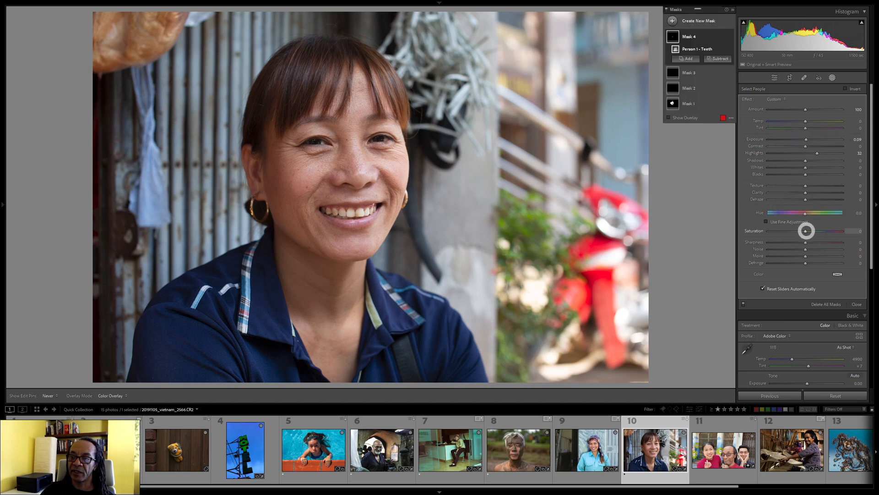
left_click_drag(806, 121, 802, 121)
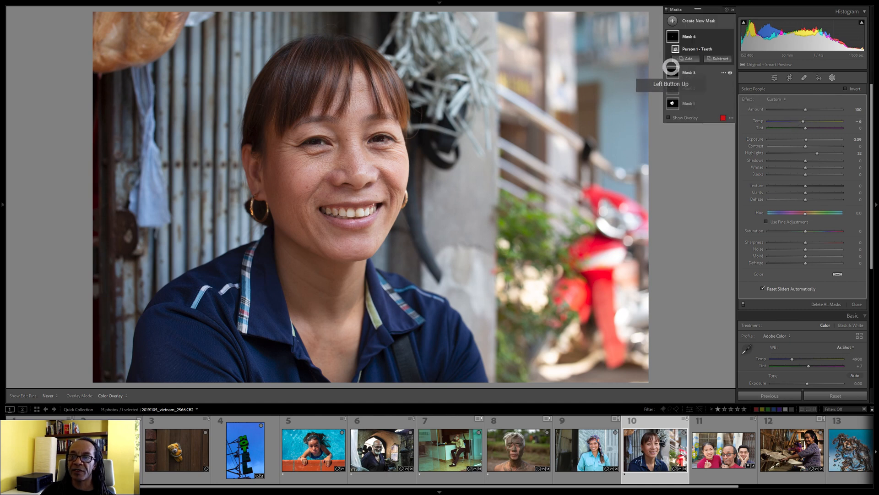
- Set the Iris and Pupil mask to Exposure 0.80, Highlights 26 and Whites 13, and the Eye Sclera mask to Exposure 0.95
left_click(673, 71)
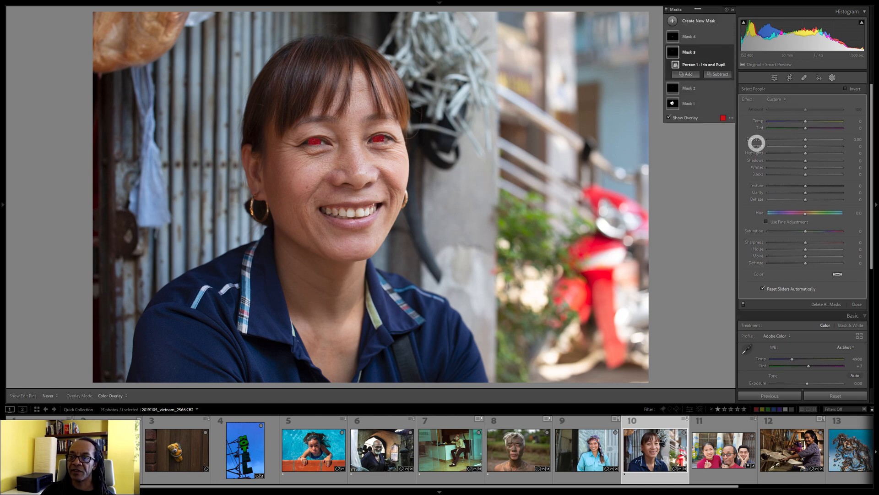
left_click_drag(805, 139, 812, 139)
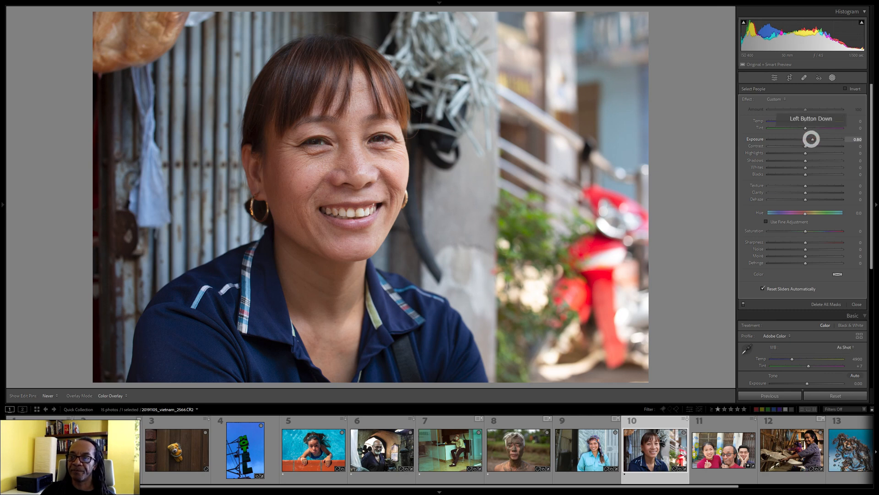
left_click_drag(811, 140, 810, 168)
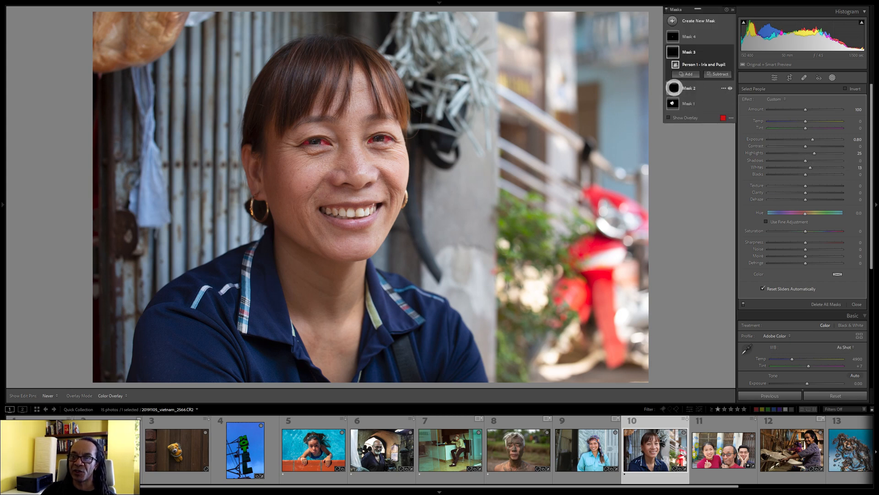
left_click(673, 87)
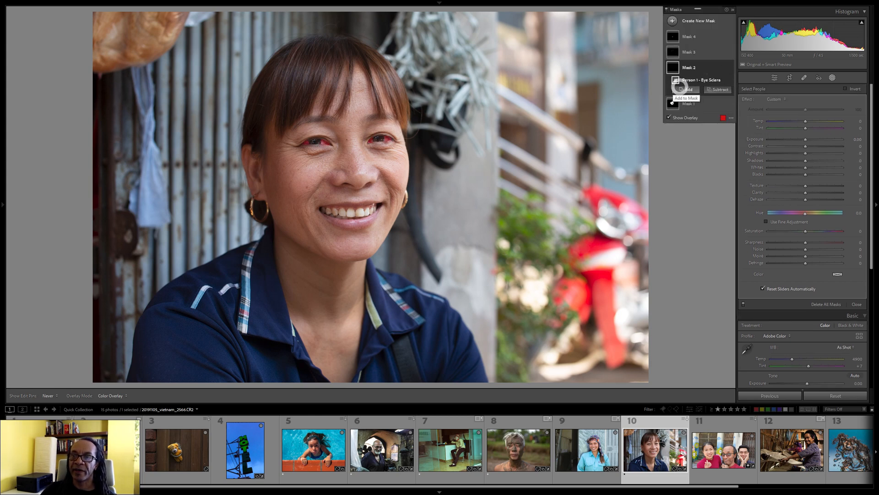
left_click_drag(805, 139, 813, 138)
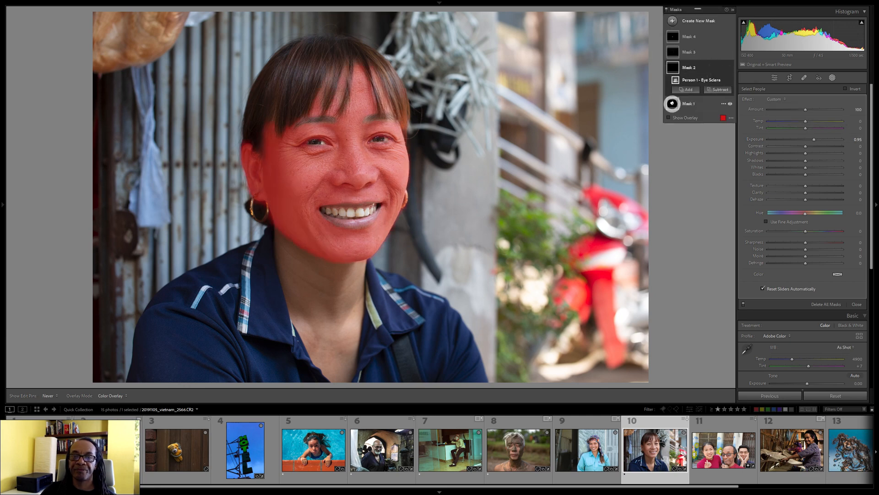
- Soften the Face Skin mask with Texture -27, Clarity 7 and Saturation 2
left_click(672, 104)
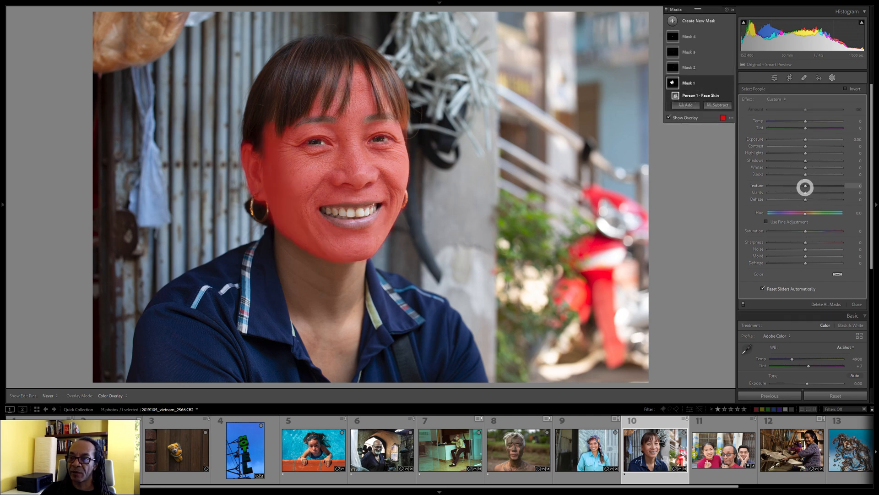
mouse_move(806, 185)
left_mouse_down()
mouse_move(795, 186)
mouse_move(807, 193)
left_mouse_up()
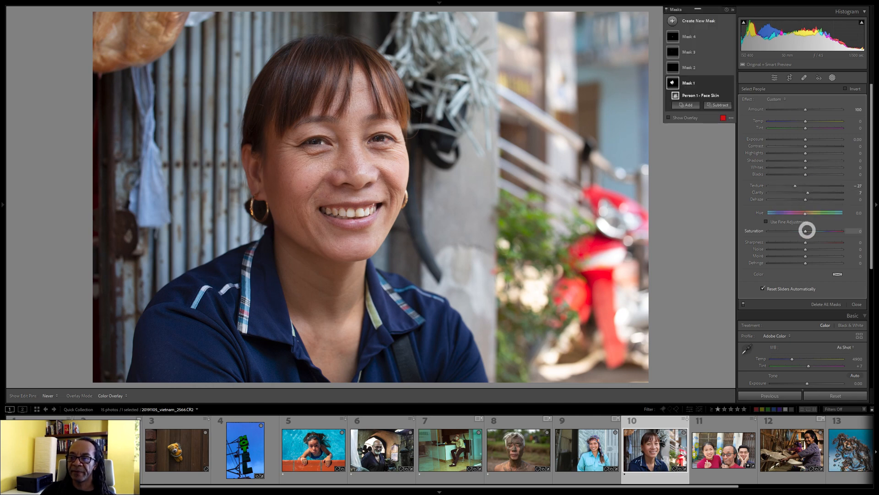
left_click_drag(806, 231, 805, 231)
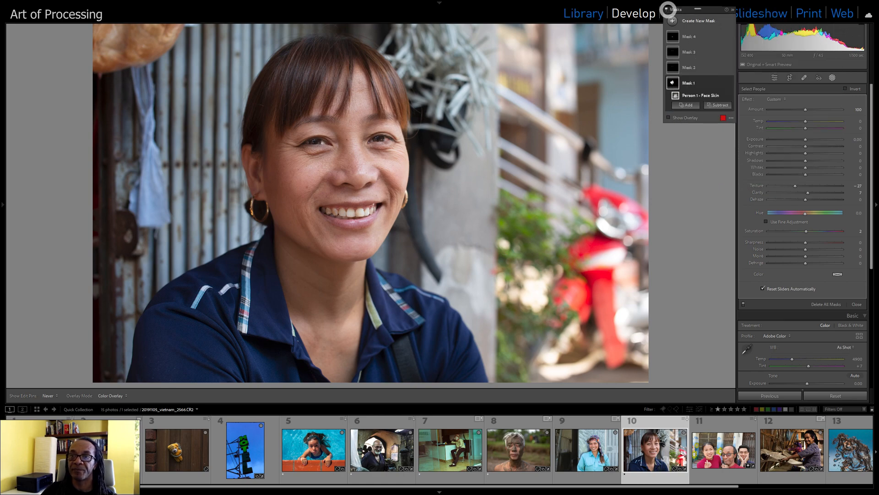
- Compare the portrait with all masks switched off and on, including a close-up of the face
left_click(667, 9)
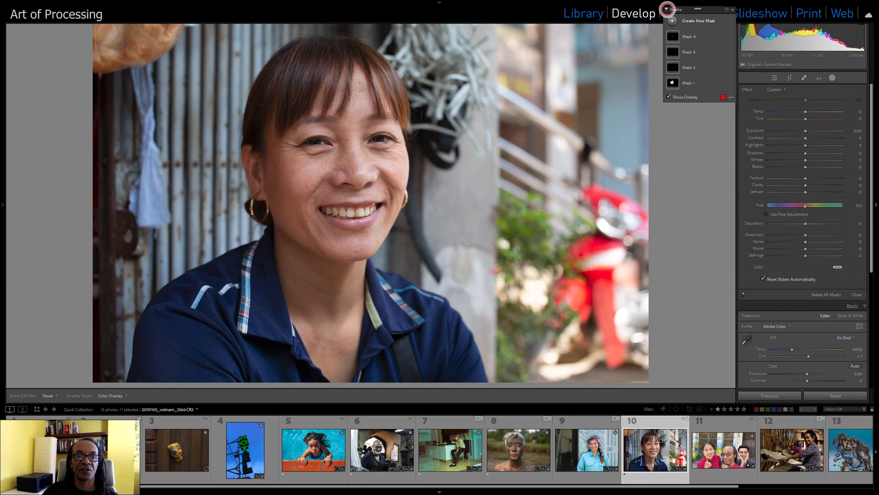
left_click(351, 172)
left_click(350, 151)
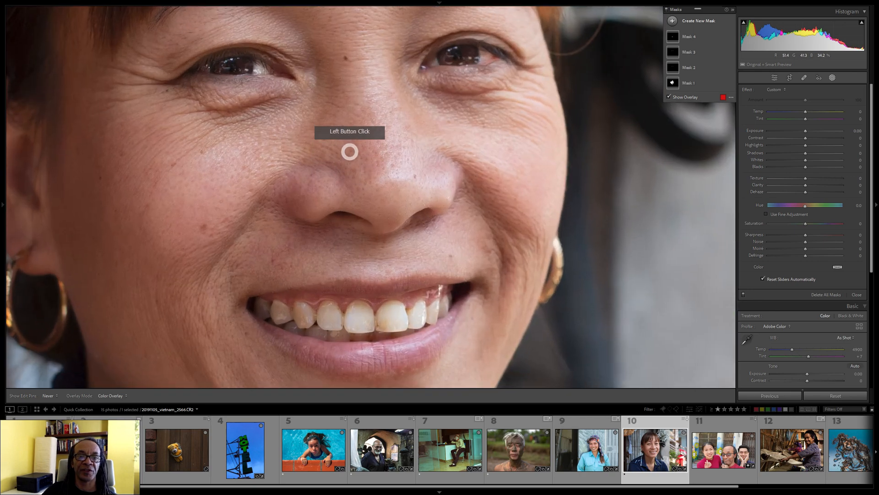
left_click_drag(350, 143, 429, 219)
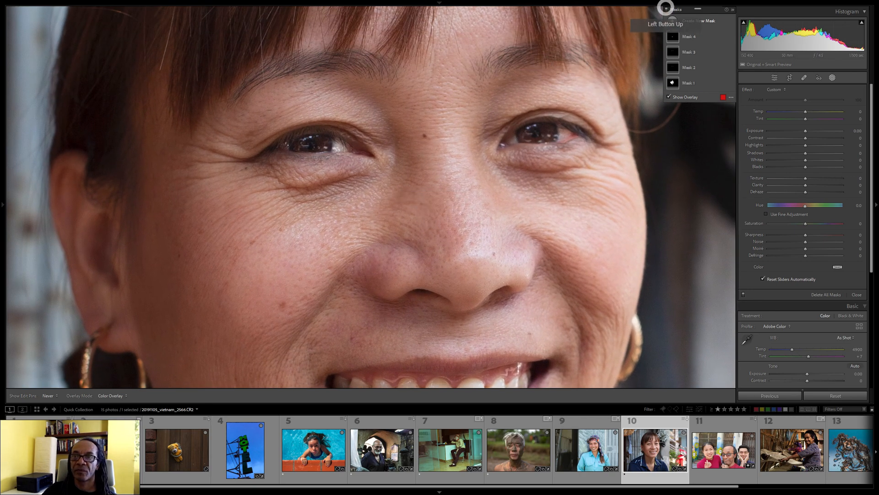
left_click(666, 10)
left_click(666, 9)
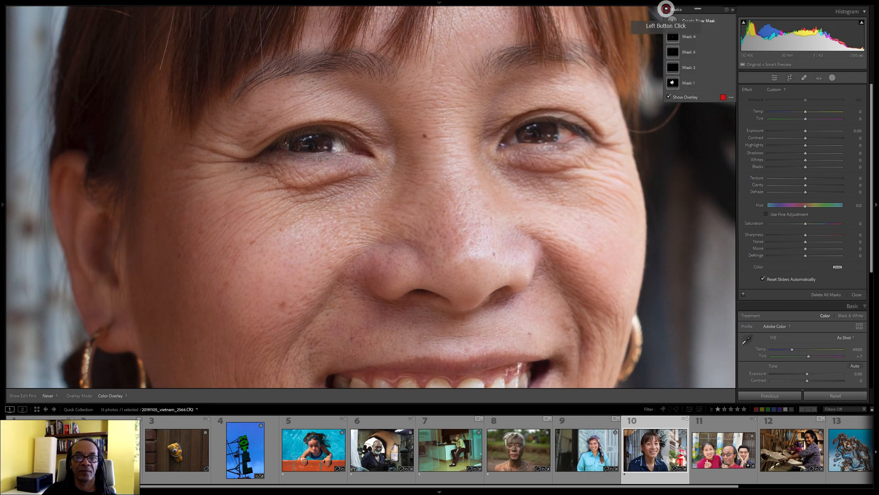
left_click(666, 9)
left_click(666, 9)
left_click(440, 227)
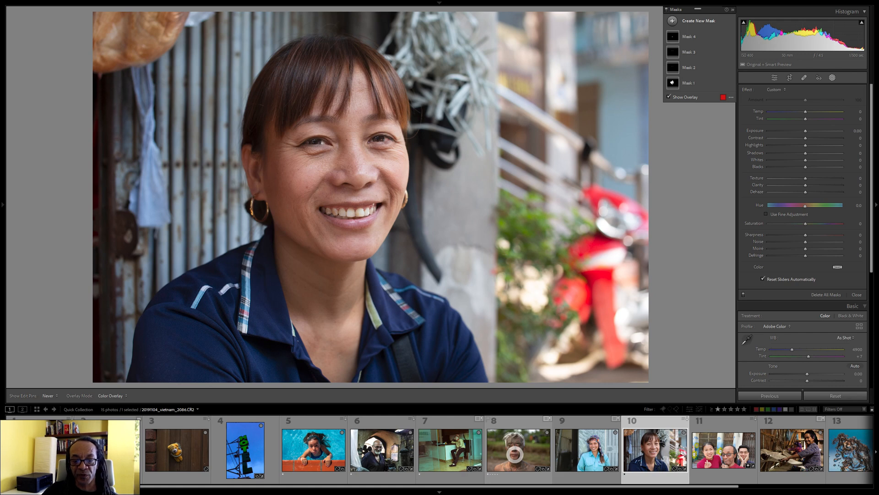
- Examine which person mask options are offered for the mud-covered man's portrait, without creating a mask
left_click(518, 450)
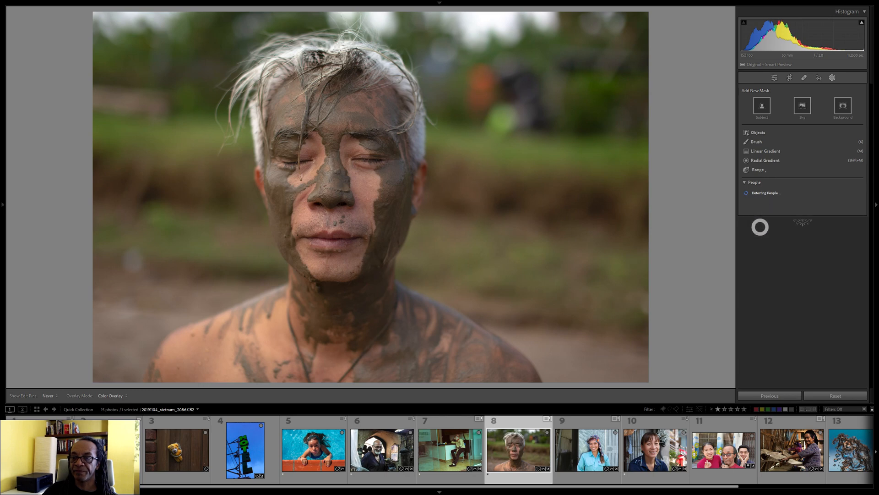
left_click(750, 195)
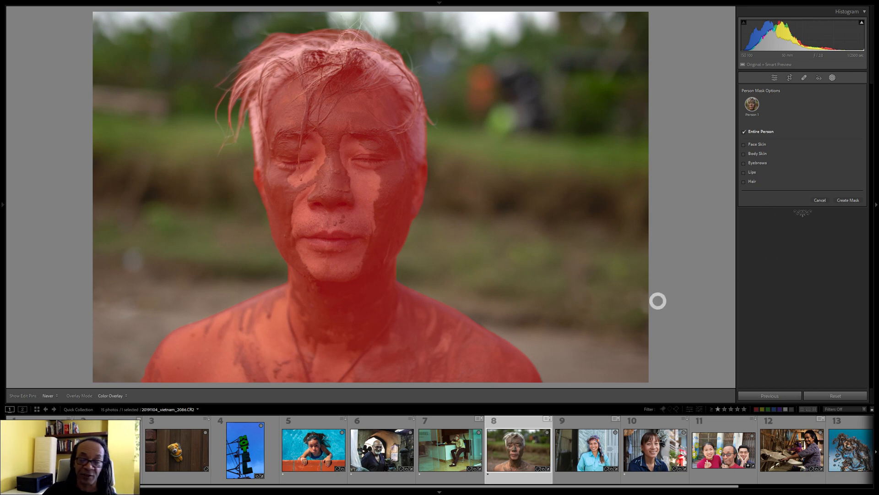
left_click(820, 204)
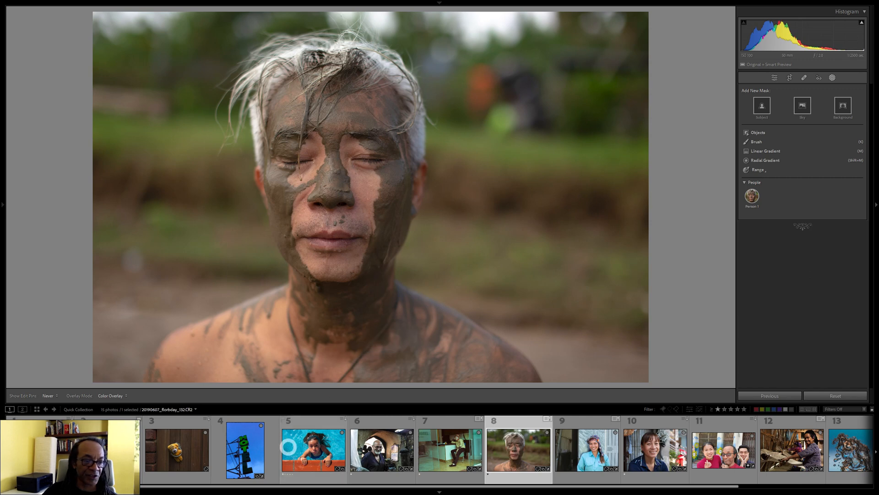
- Try an automatic Subject mask on the hotel sign photo and delete all of its masks
left_click(247, 456)
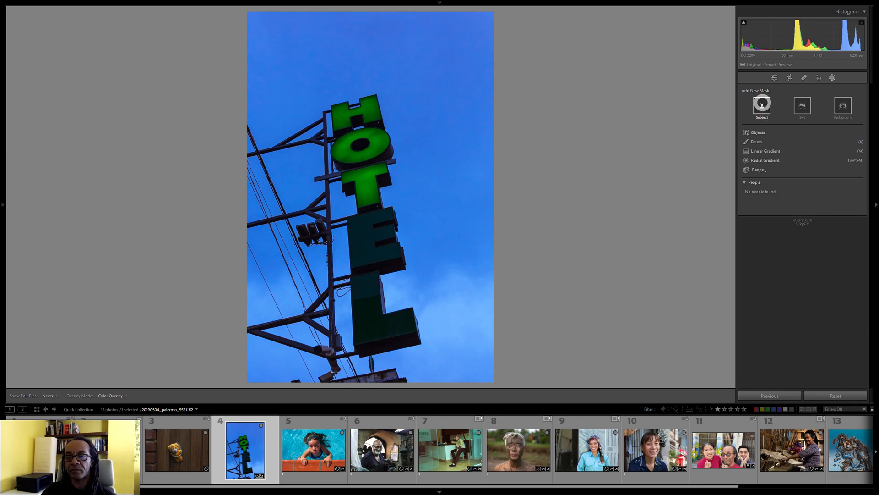
left_click(763, 104)
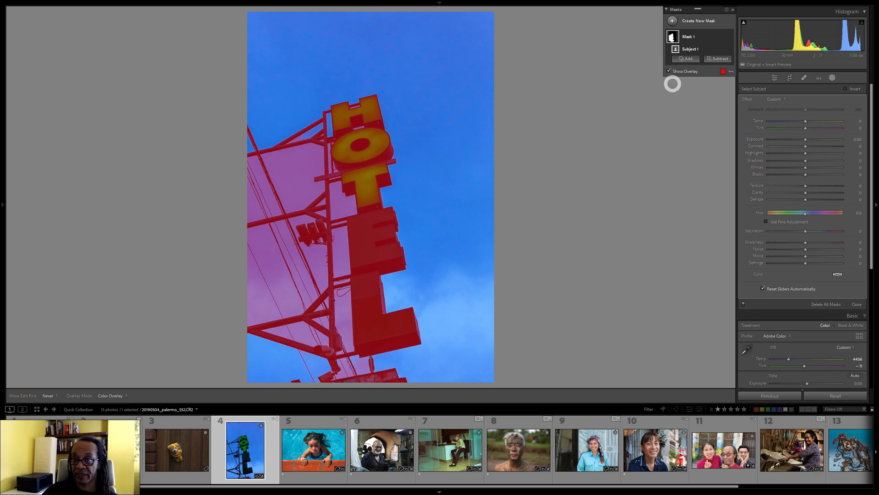
left_click(728, 36)
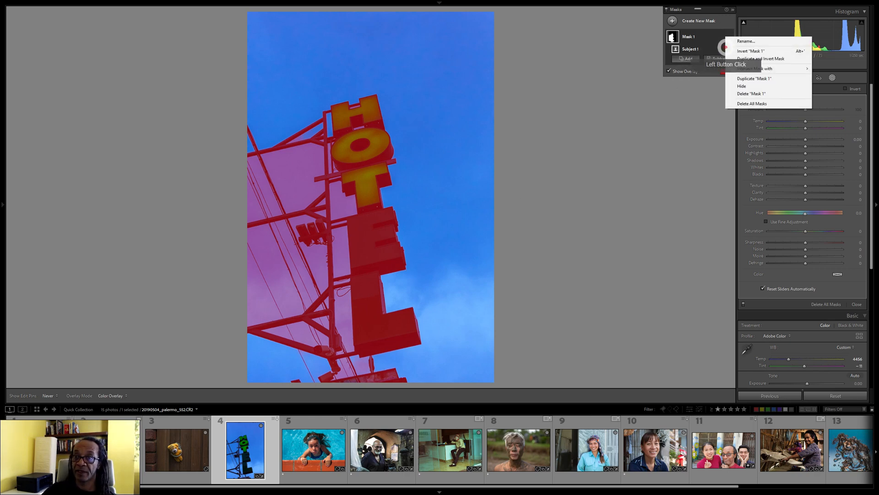
left_click(738, 105)
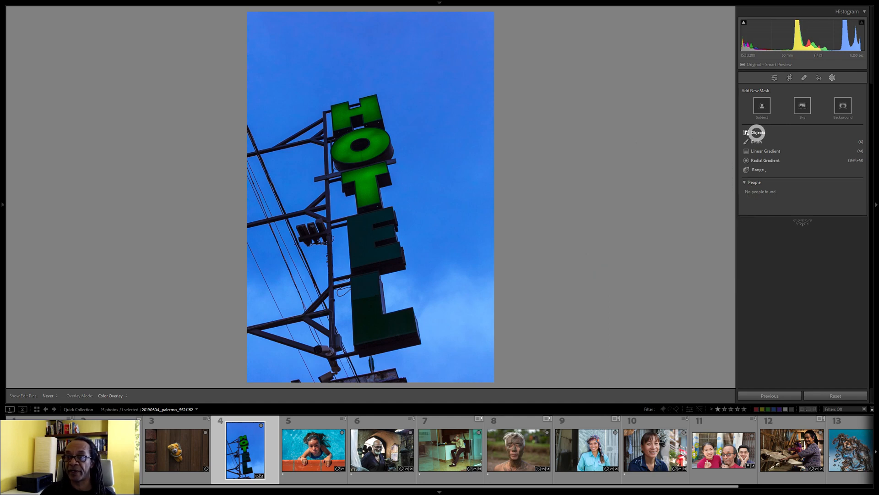
- Try an Objects mask on the hotel sign's letters using rectangle selection around the whole word, and undo it
left_click(756, 132)
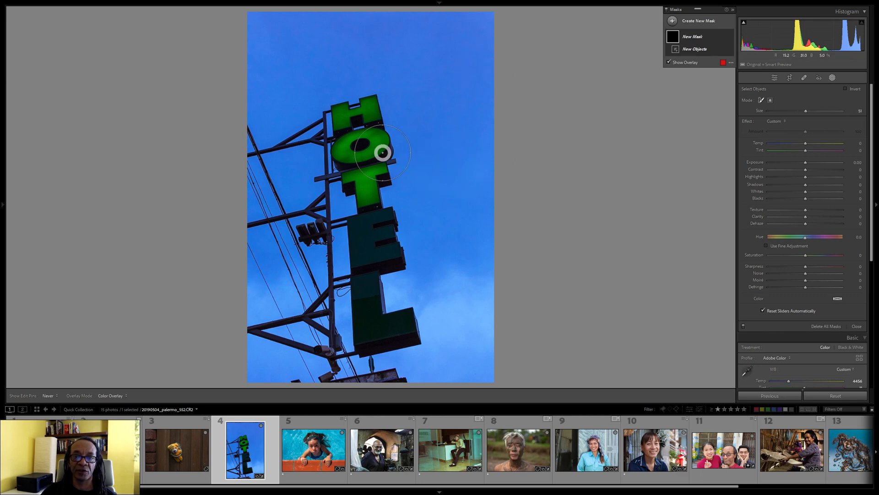
scroll(417, 157, "down", 4)
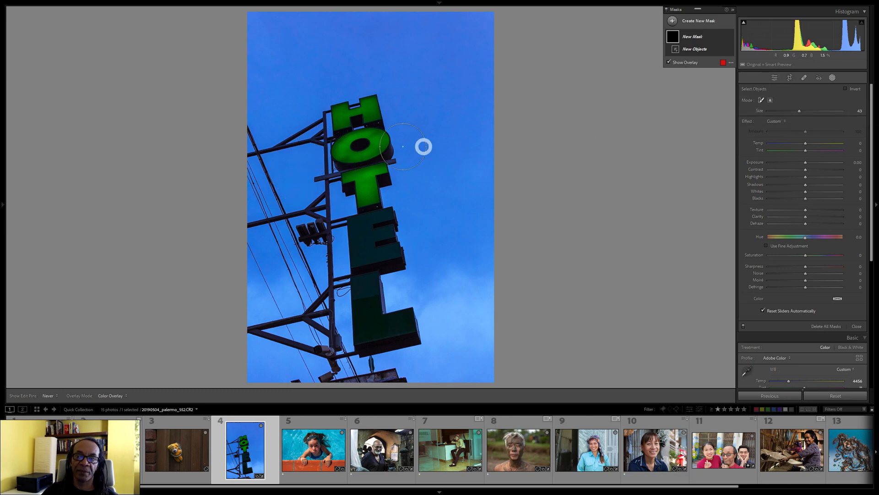
left_click(770, 100)
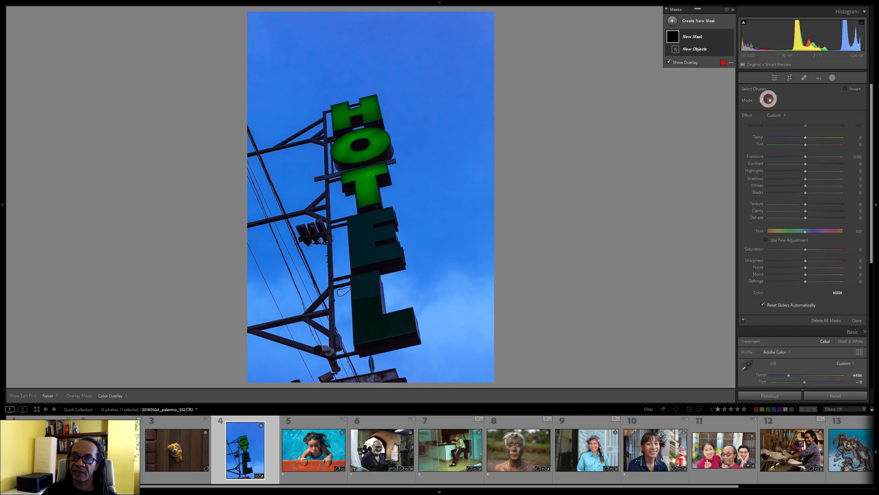
left_click_drag(309, 80, 437, 360)
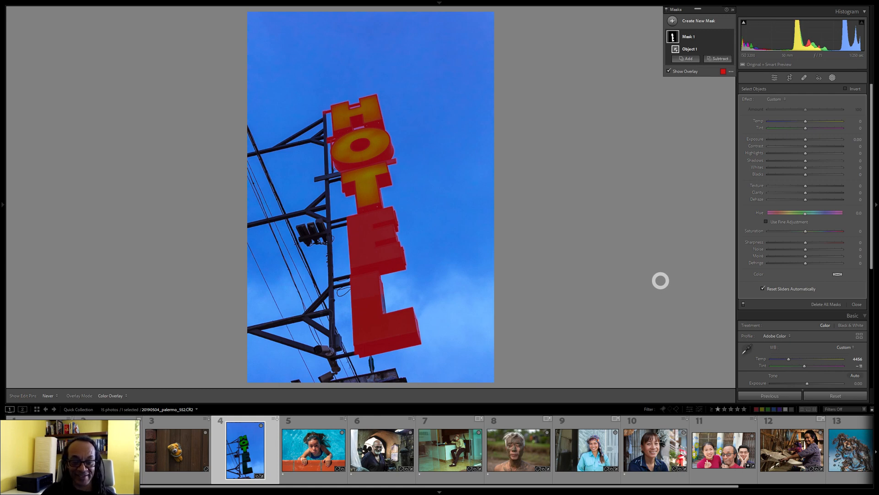
key("ctrl+z")
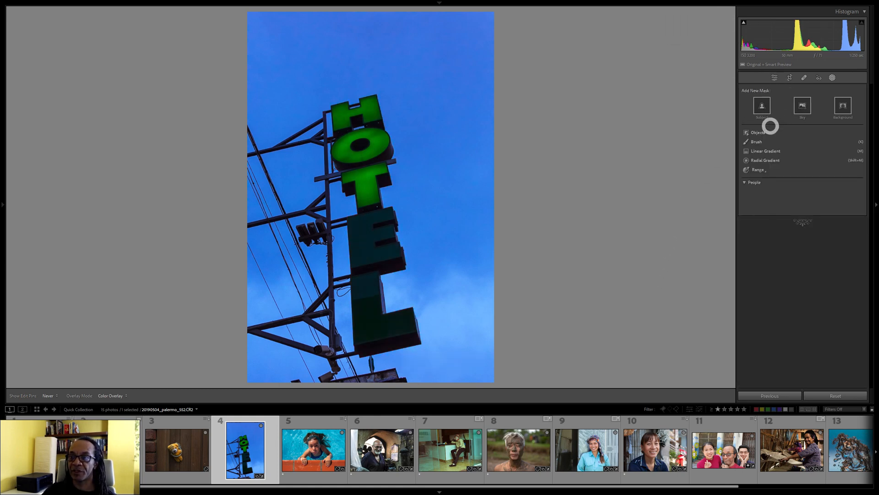
- Create an Objects mask of the hotel sign by brushing roughly over its letters with brush selection
left_click(761, 131)
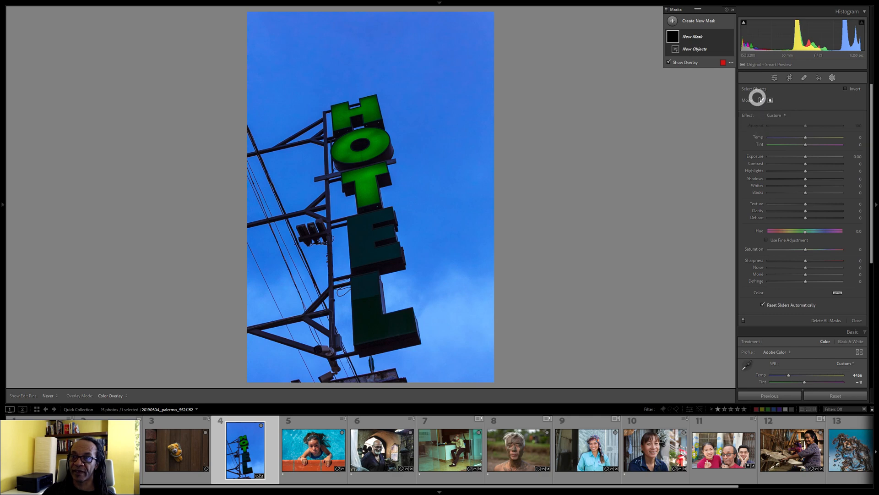
left_click(761, 100)
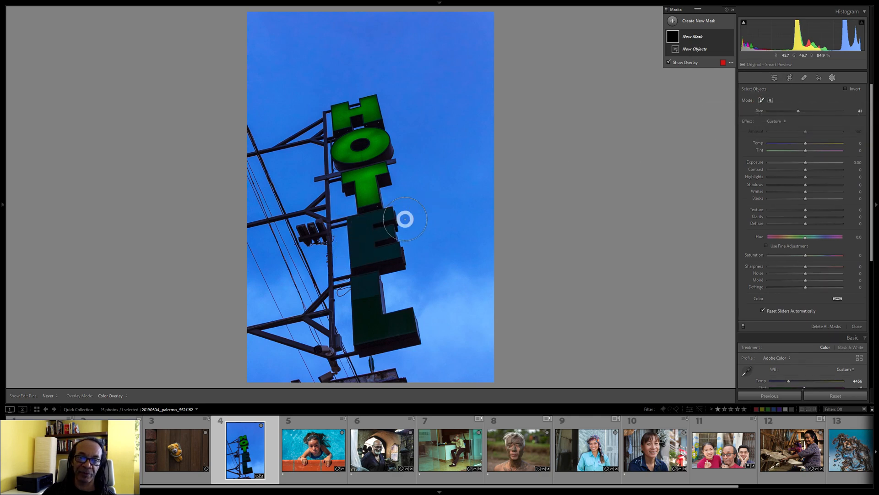
scroll(405, 219, "down", 3)
mouse_move(410, 328)
left_mouse_down()
mouse_move(389, 302)
mouse_move(399, 253)
mouse_move(386, 121)
mouse_move(377, 101)
mouse_move(345, 100)
mouse_move(335, 177)
mouse_move(353, 330)
mouse_move(370, 350)
mouse_move(415, 348)
left_mouse_up()
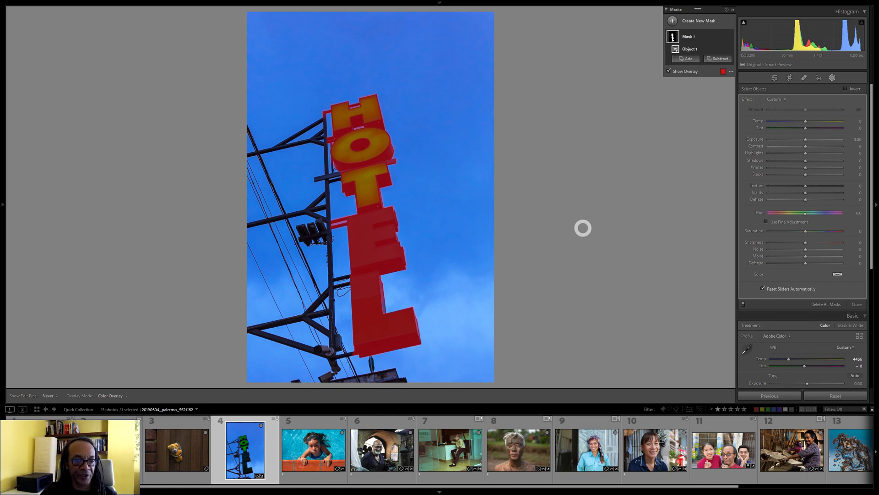
- Open the photo of the crushed orange pepper on asphalt, try an automatic Subject mask and undo it
left_click(41, 451)
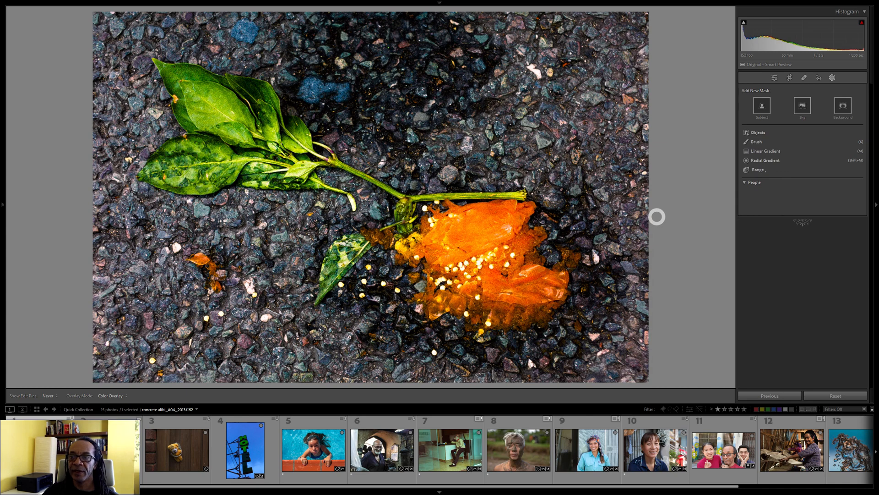
left_click(763, 105)
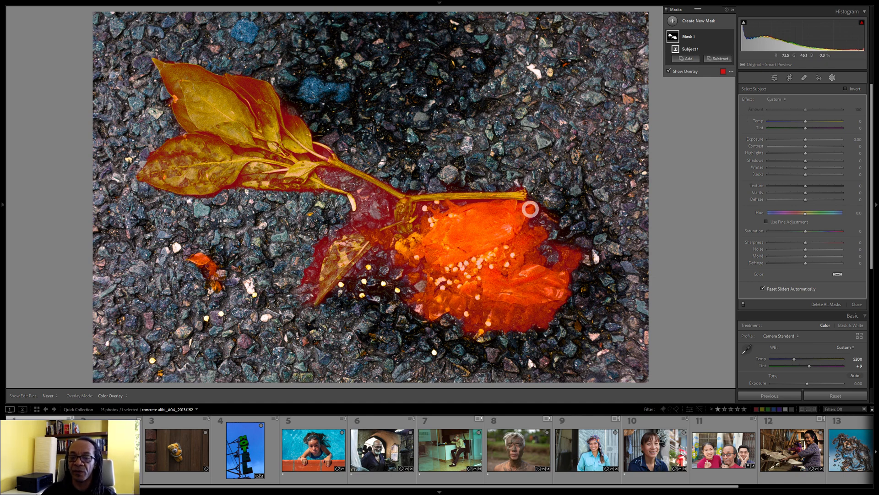
key("ctrl+z")
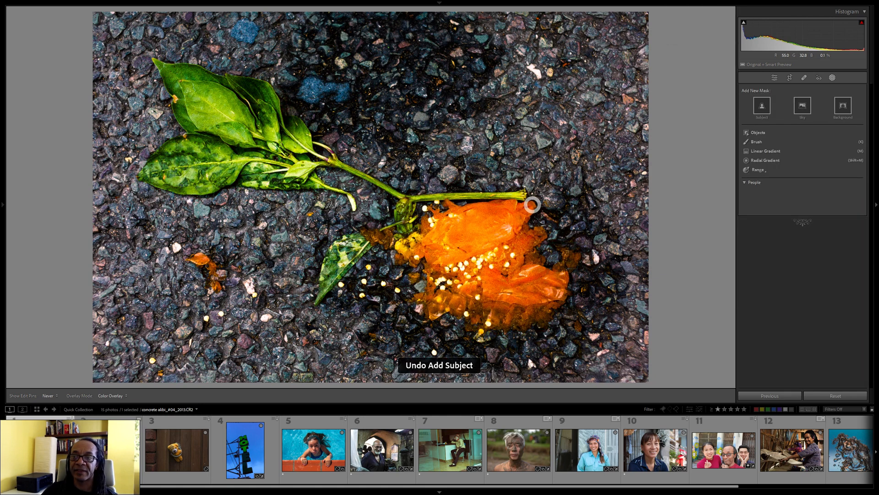
- Create an Objects mask by brushing over the orange flesh, and add the large leaf cluster to it as another object
left_click(760, 133)
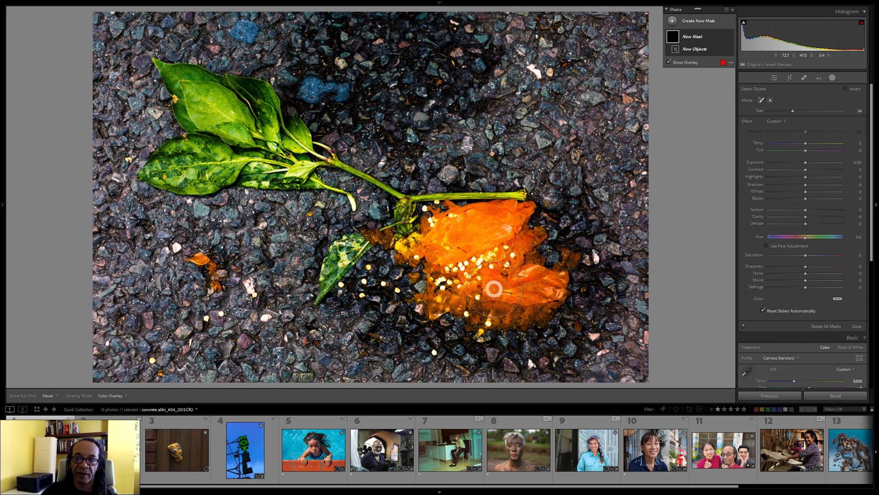
mouse_move(493, 288)
left_mouse_down()
mouse_move(535, 295)
mouse_move(545, 273)
mouse_move(516, 249)
mouse_move(505, 201)
mouse_move(463, 224)
mouse_move(417, 228)
mouse_move(415, 253)
mouse_move(435, 284)
mouse_move(466, 294)
mouse_move(471, 253)
left_mouse_up()
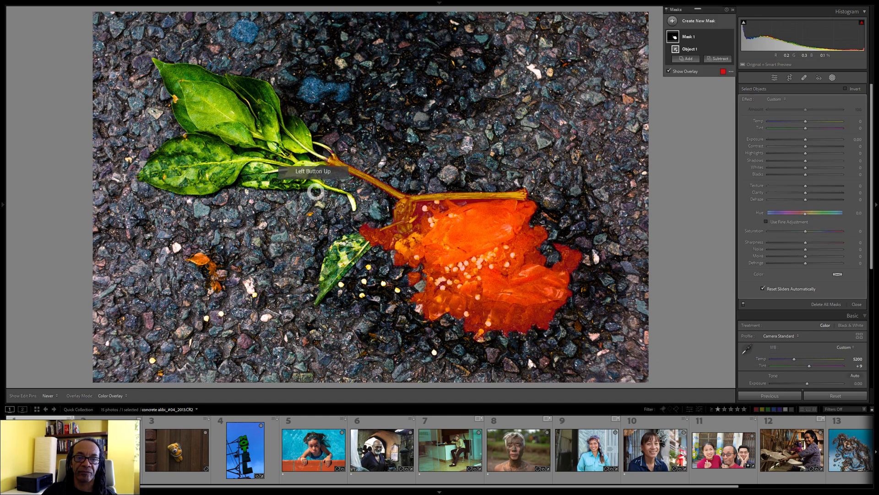
left_click(686, 59)
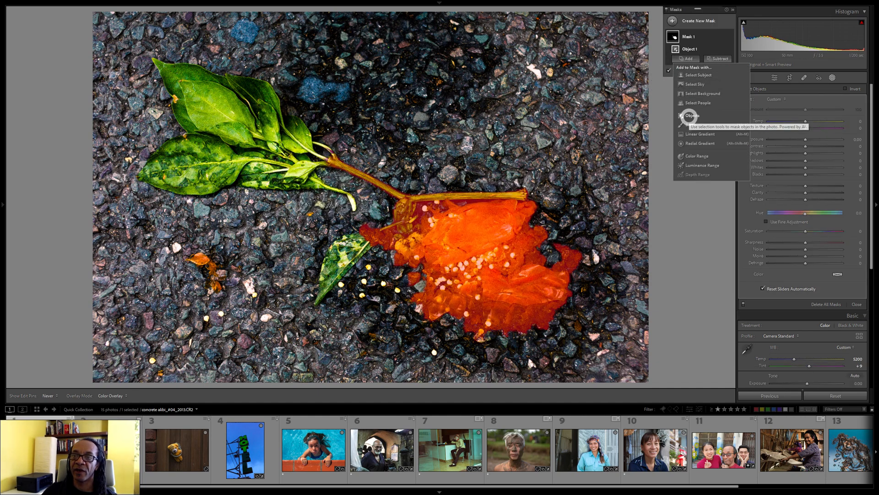
left_click(687, 115)
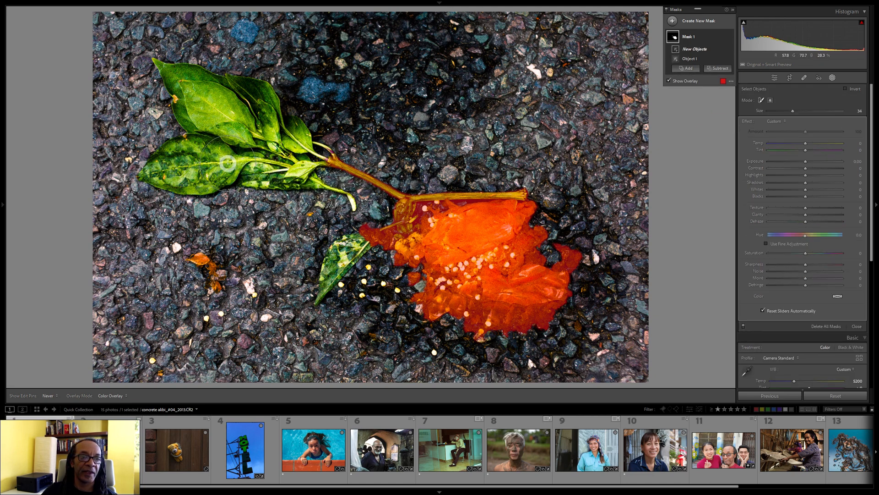
scroll(220, 166, "down", 3)
mouse_move(174, 171)
left_mouse_down()
mouse_move(168, 103)
mouse_move(158, 65)
mouse_move(188, 61)
mouse_move(244, 85)
mouse_move(302, 137)
mouse_move(310, 159)
mouse_move(299, 176)
mouse_move(209, 173)
left_mouse_up()
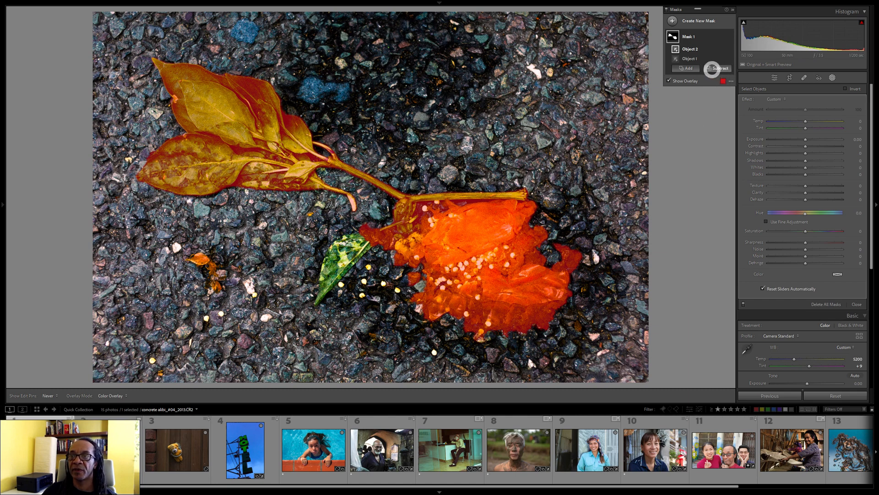
- Add the small separate leaf below the stem to the same mask as another brushed object
left_click(688, 69)
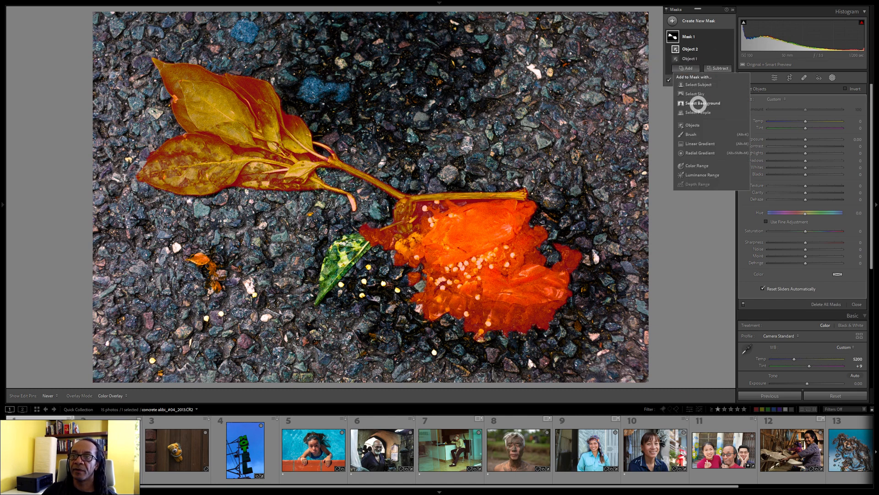
left_click(697, 124)
left_click_drag(357, 240, 328, 284)
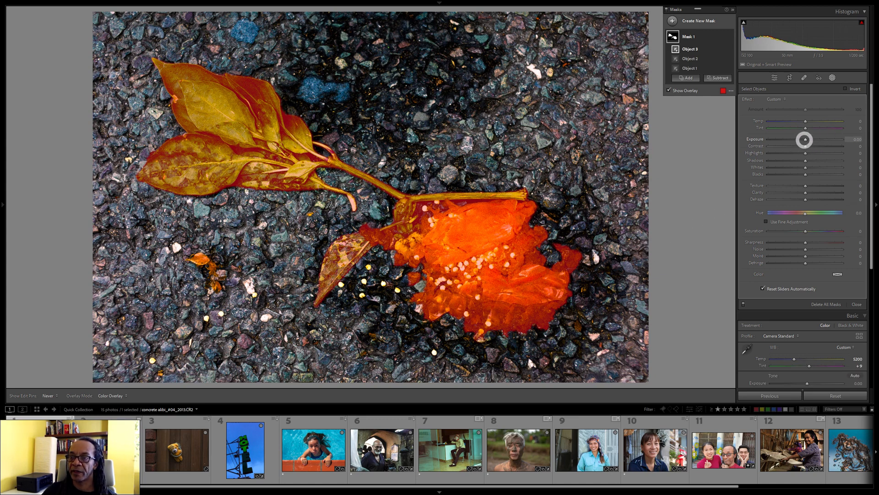
- Try raising the mask's Exposure to about 2.40 and return it to 0
left_click_drag(803, 140, 828, 139)
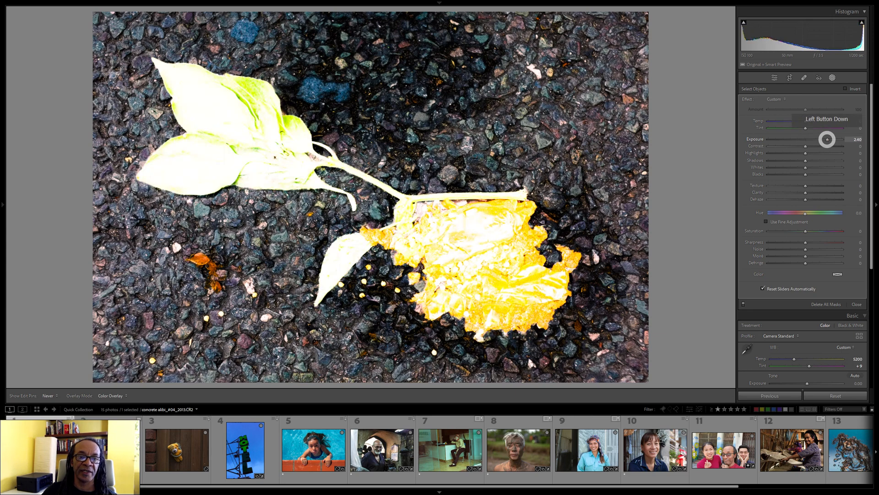
left_click_drag(827, 139, 805, 142)
left_click(567, 269)
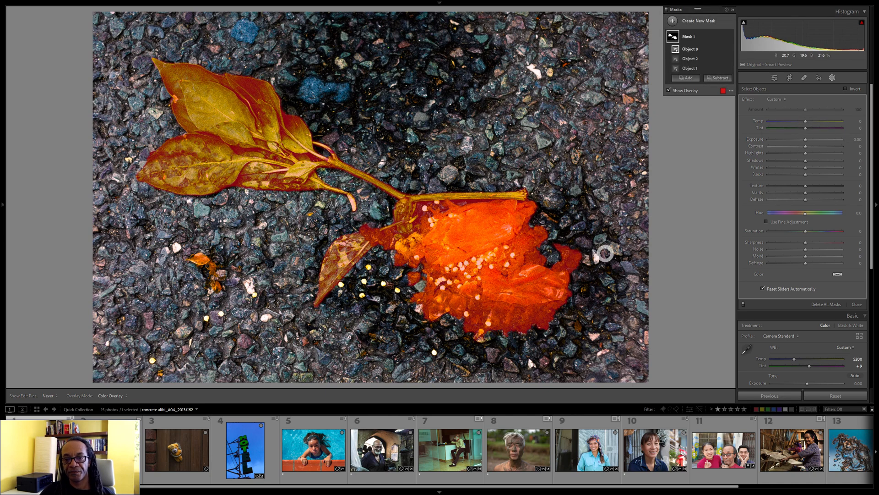
- Close masking on the pepper photo and return to the library's grid view
left_click(674, 287)
left_click(804, 276)
left_click(862, 304)
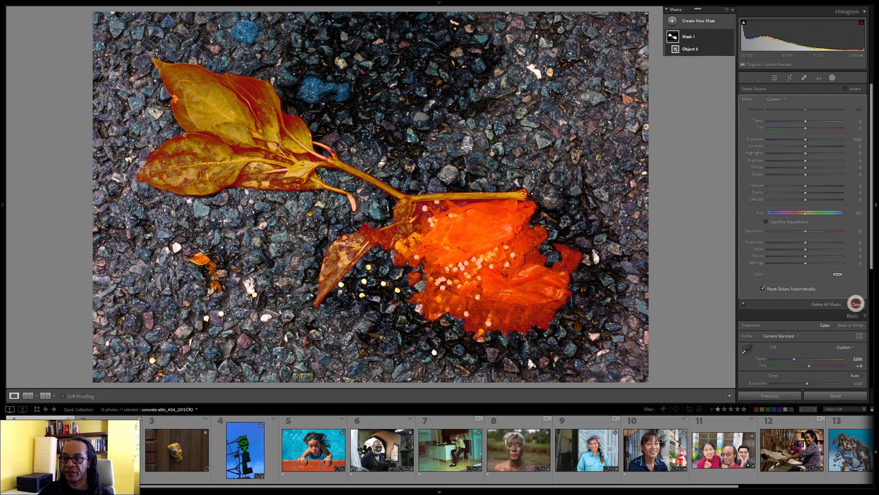
key("g")
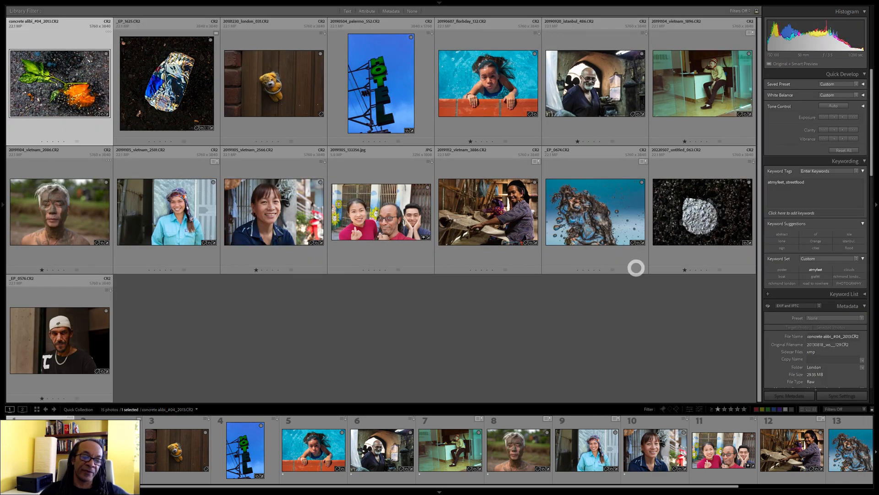